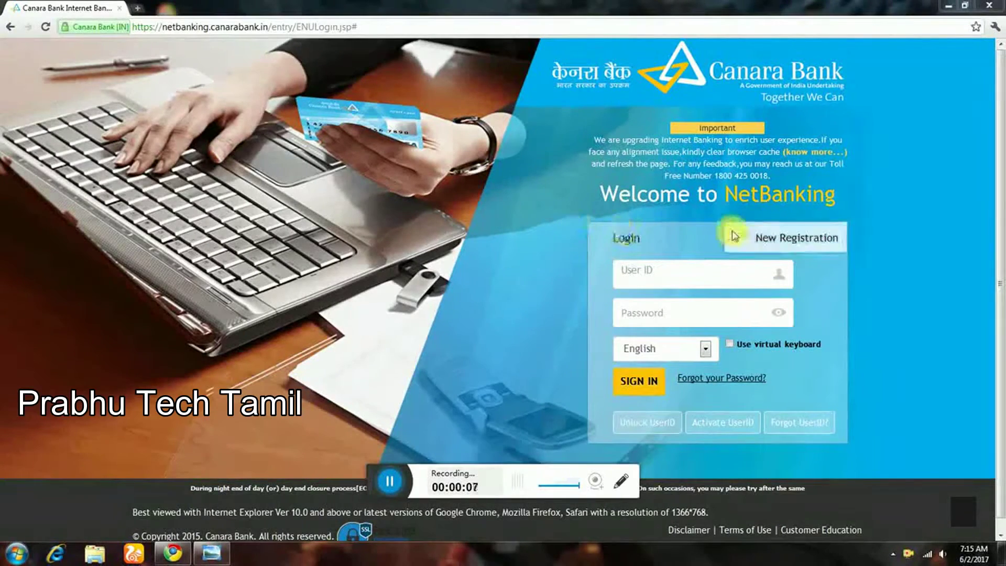
Step: Start a new NetBanking registration, go through the terms and conditions to the end, and agree to them
left_click(797, 242)
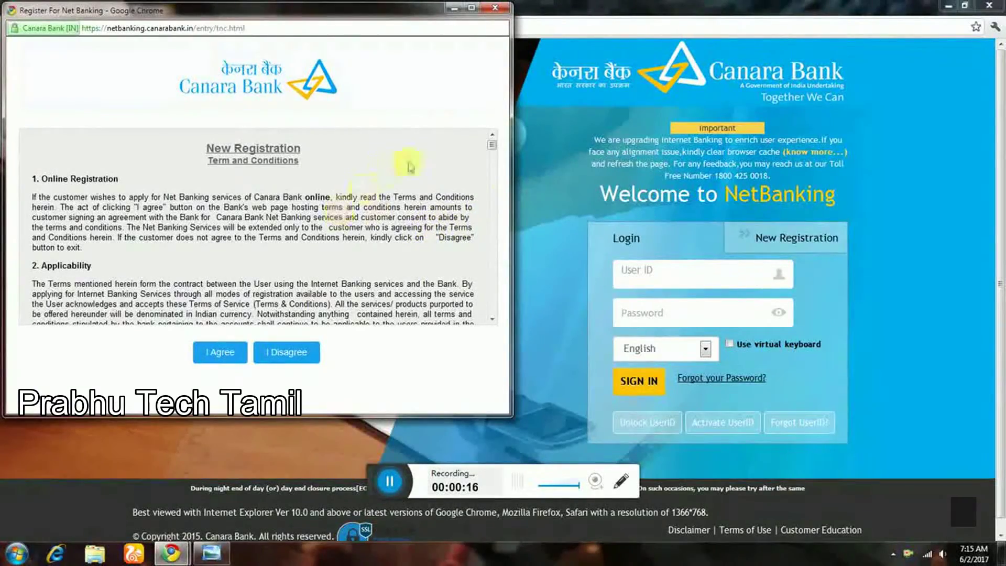
left_click_drag(497, 152, 494, 316)
key("ctrl+a")
left_click(502, 270)
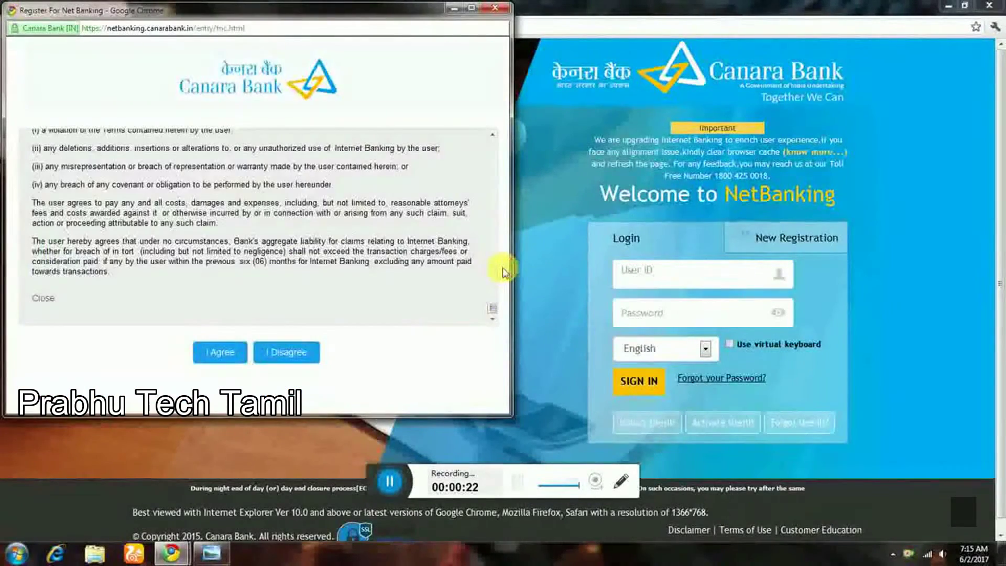
left_click(218, 354)
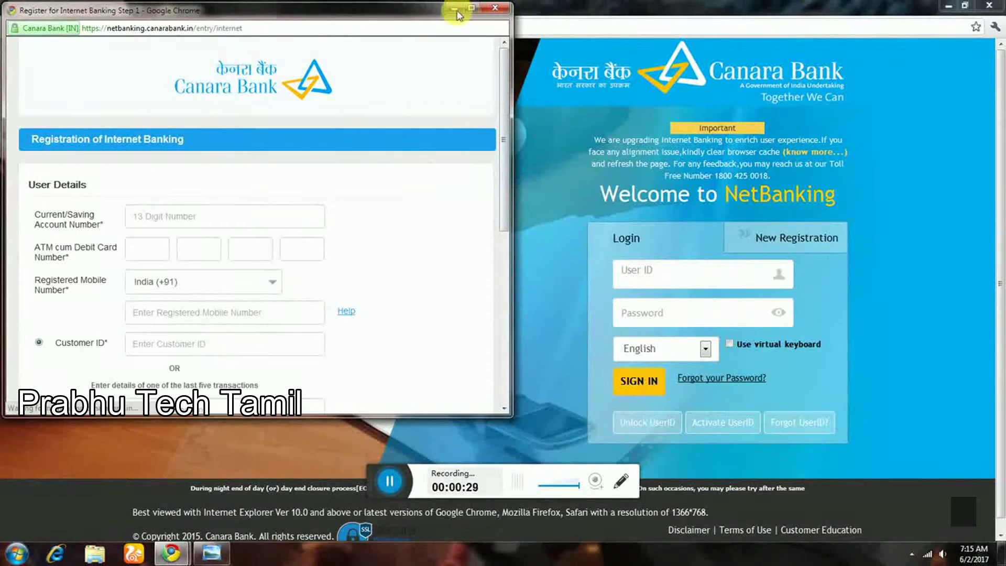
Step: Maximize the registration form, fill in the account number, debit card number, registered mobile number and customer ID, and accept the terms
left_click_drag(502, 78, 499, 116)
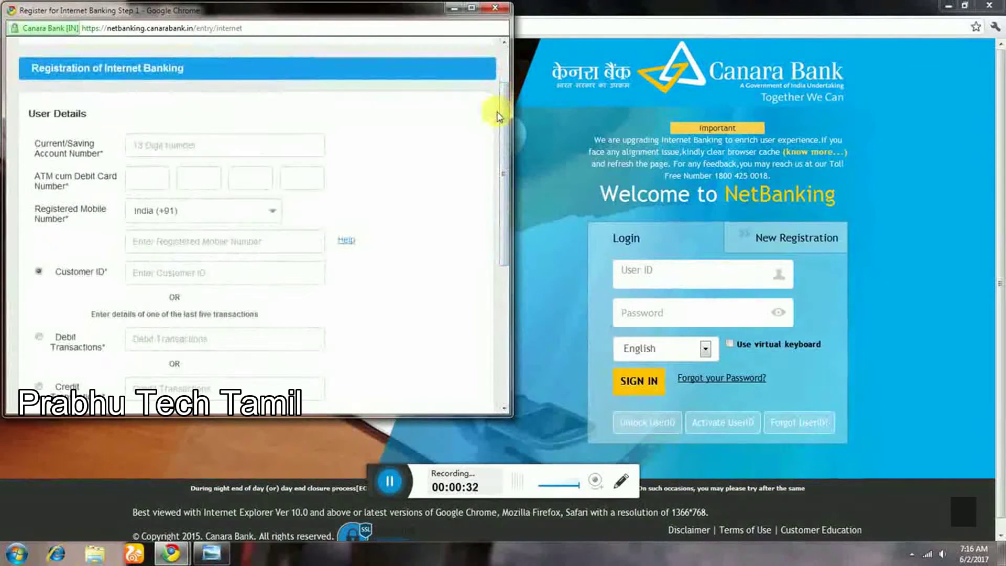
left_click(471, 9)
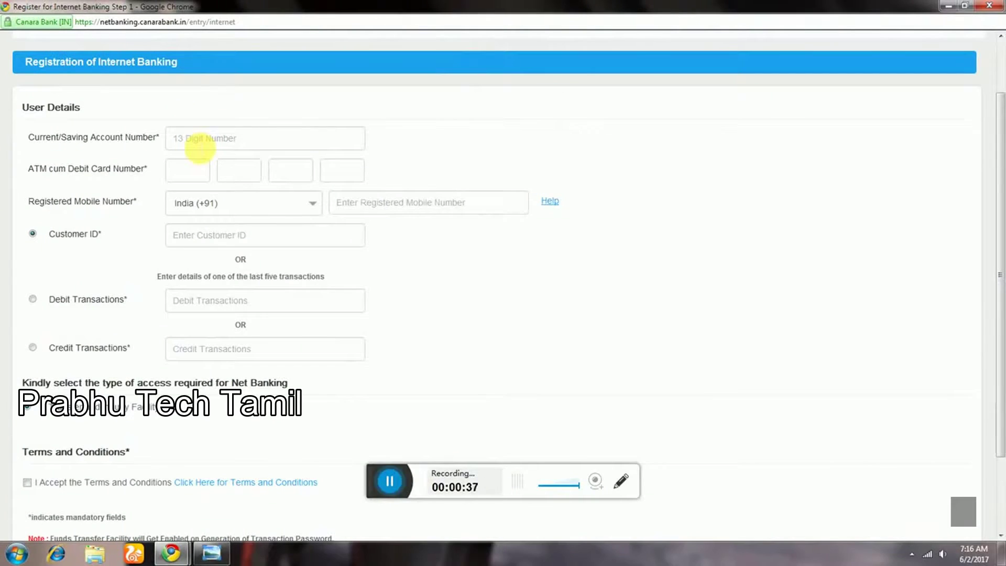
left_click(192, 181)
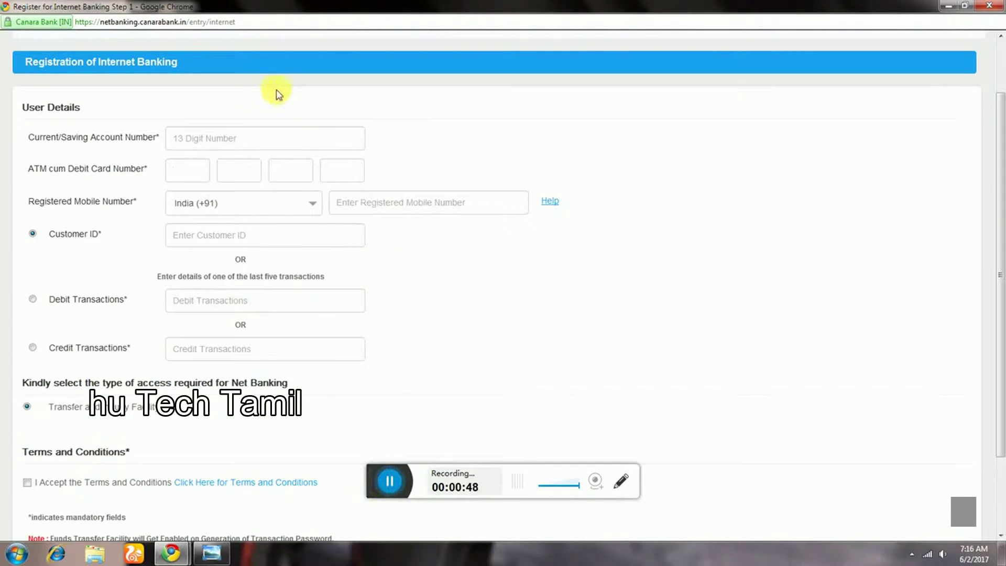
left_click(250, 147)
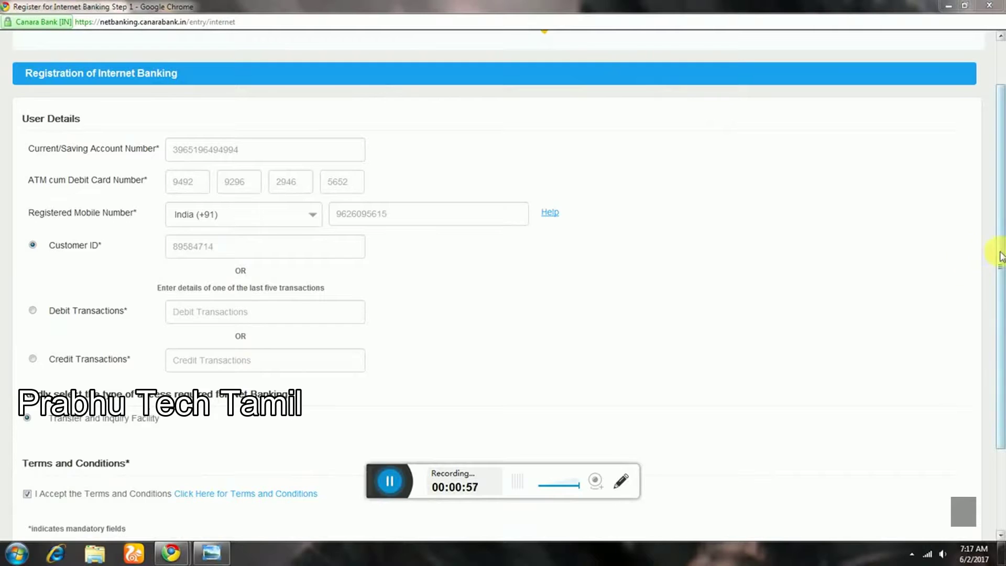
left_click_drag(1001, 257, 999, 278)
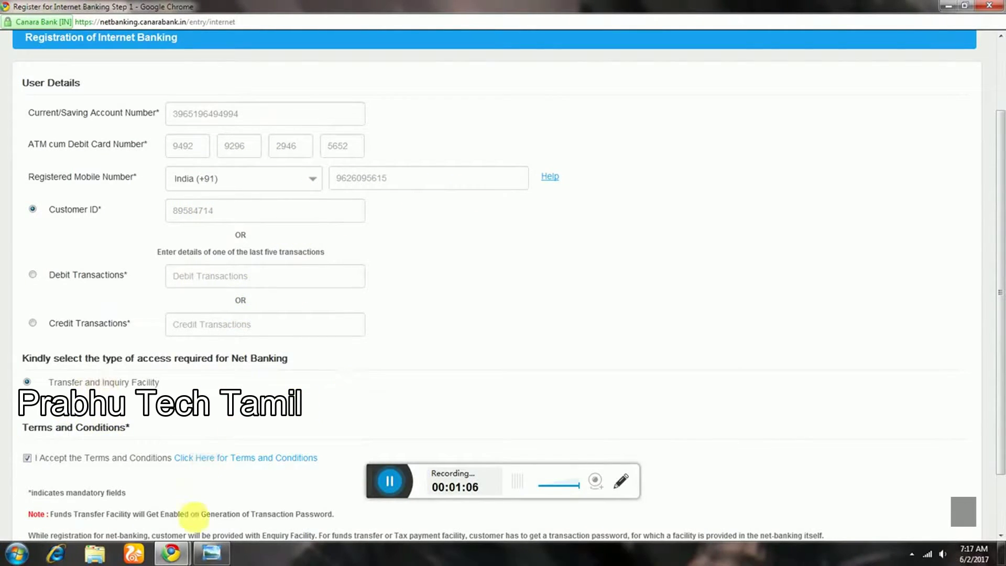
Step: Check where the customer ID appears on the passbook image in Windows Photo Viewer, close it, and agree to submit the registration form
left_click(208, 556)
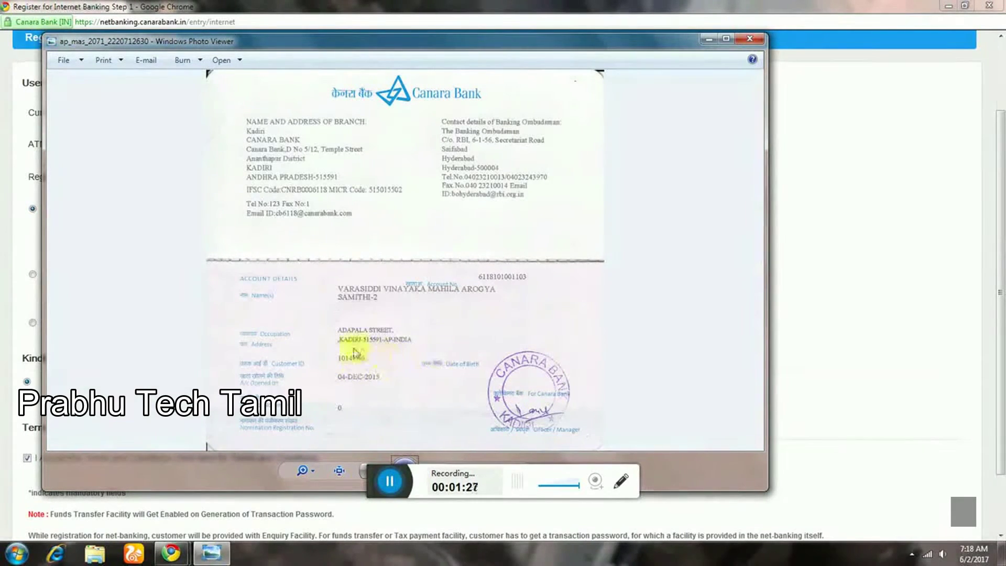
left_click(755, 38)
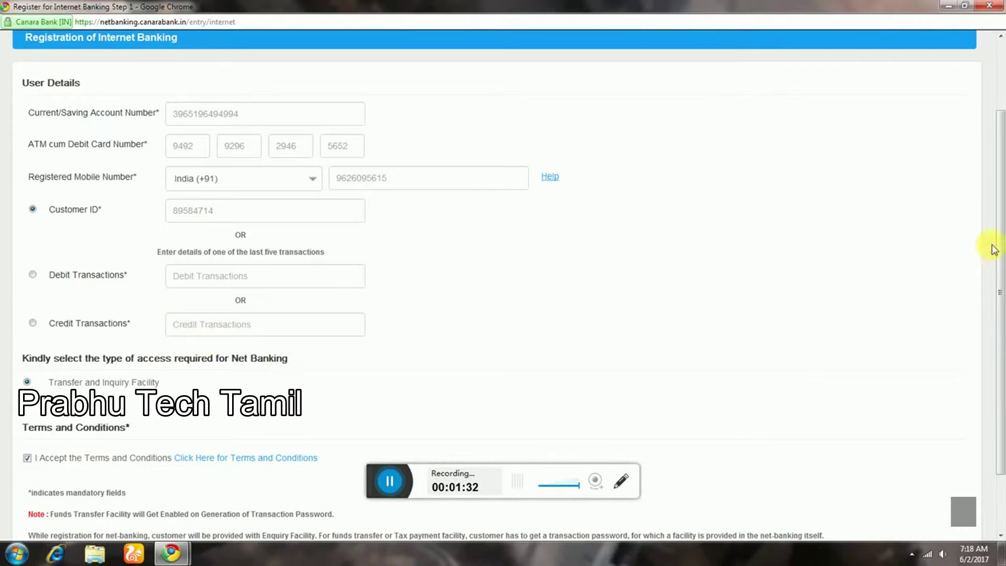
scroll(992, 249, "down", 2)
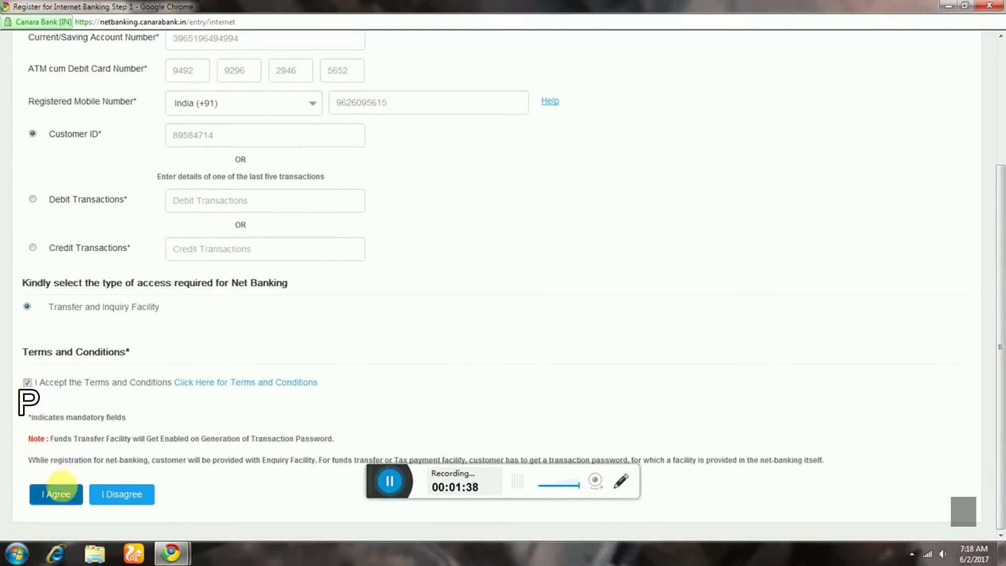
left_click(389, 488)
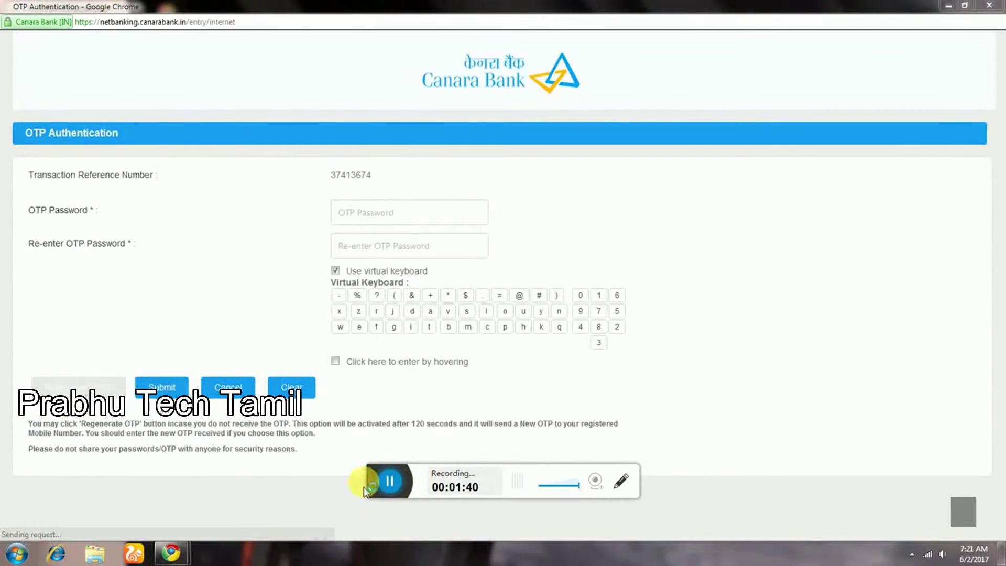
Step: Enter the OTP password in both OTP fields with entry by hovering enabled, and submit the authentication
left_click(400, 221)
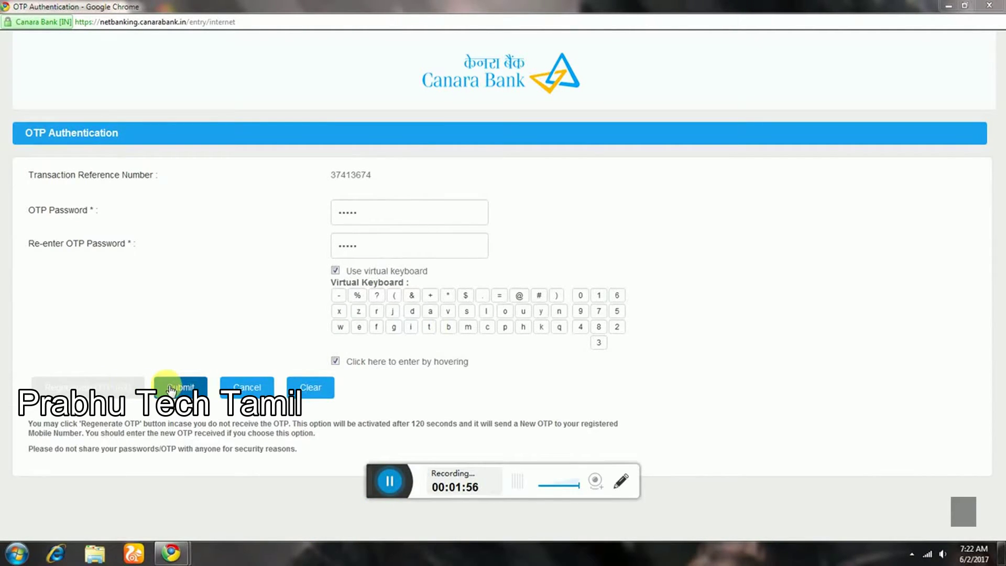
left_click(171, 391)
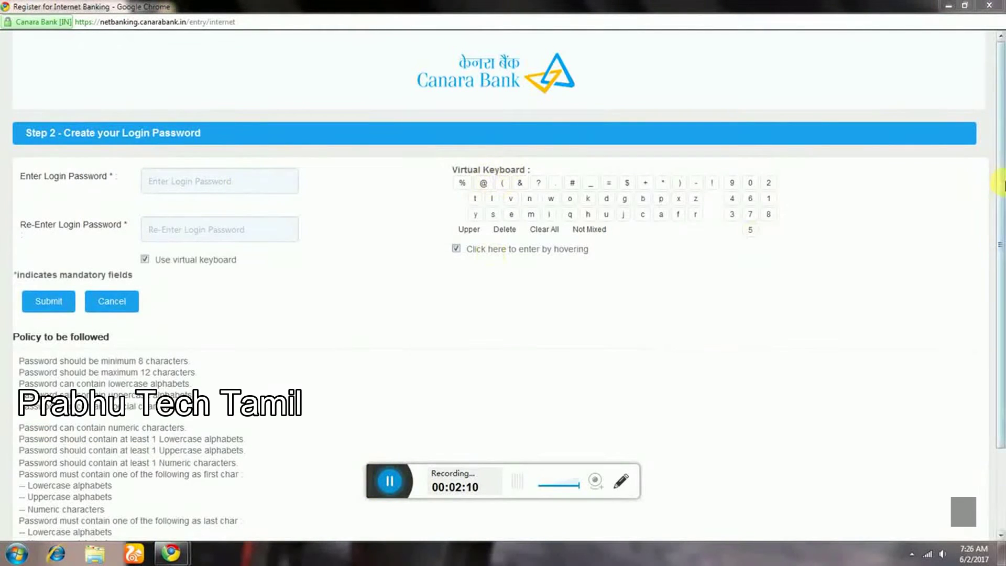
Step: Review the login password policy and turn off the virtual keyboard for password entry, accepting the confirmation
scroll(1001, 185, "down", 2)
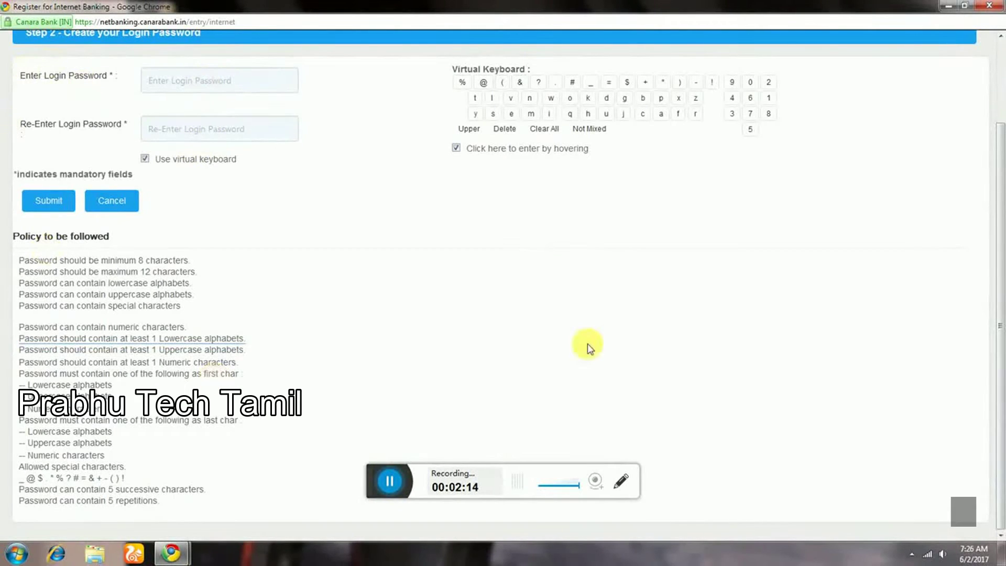
left_click_drag(1001, 328, 999, 247)
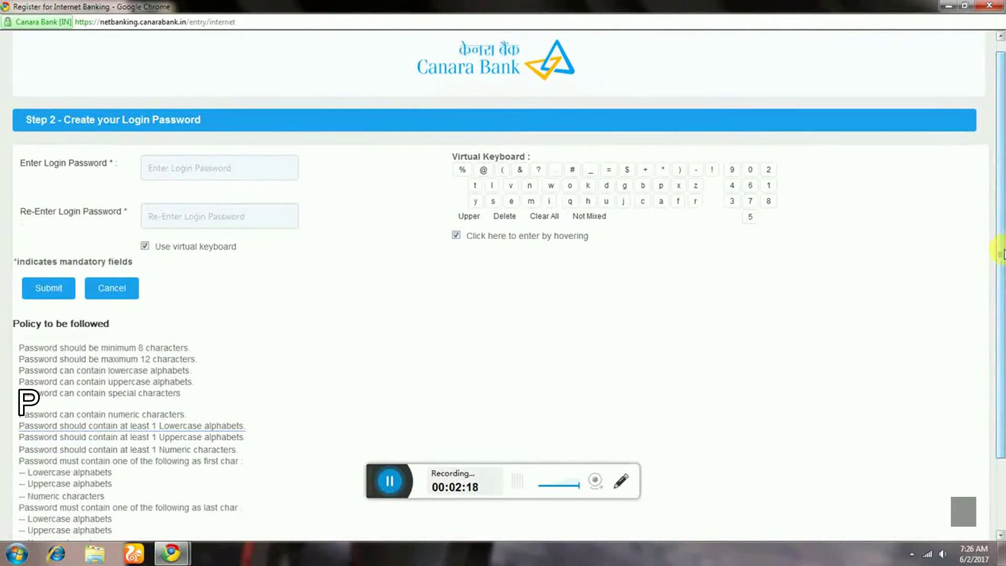
left_click(205, 178)
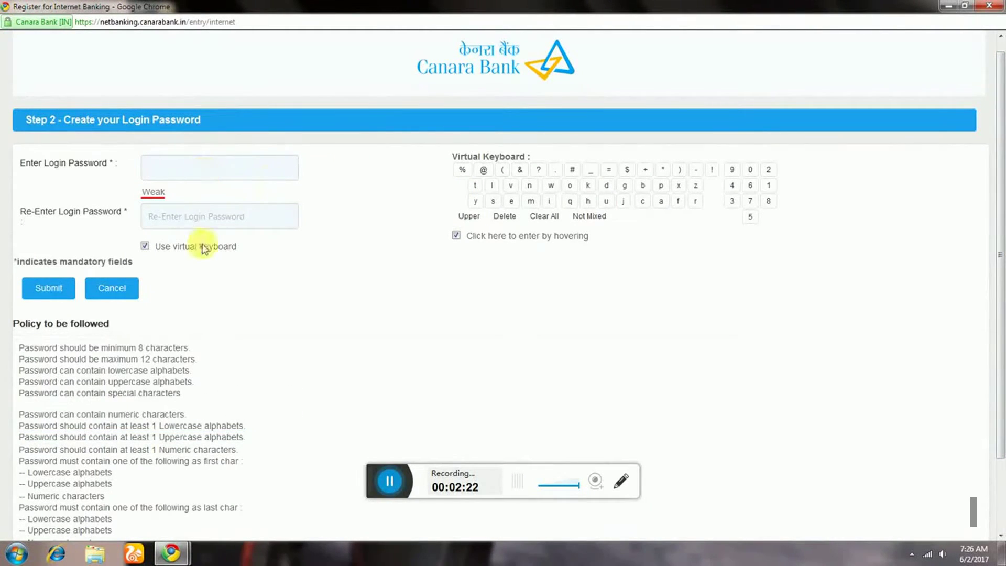
left_click(145, 247)
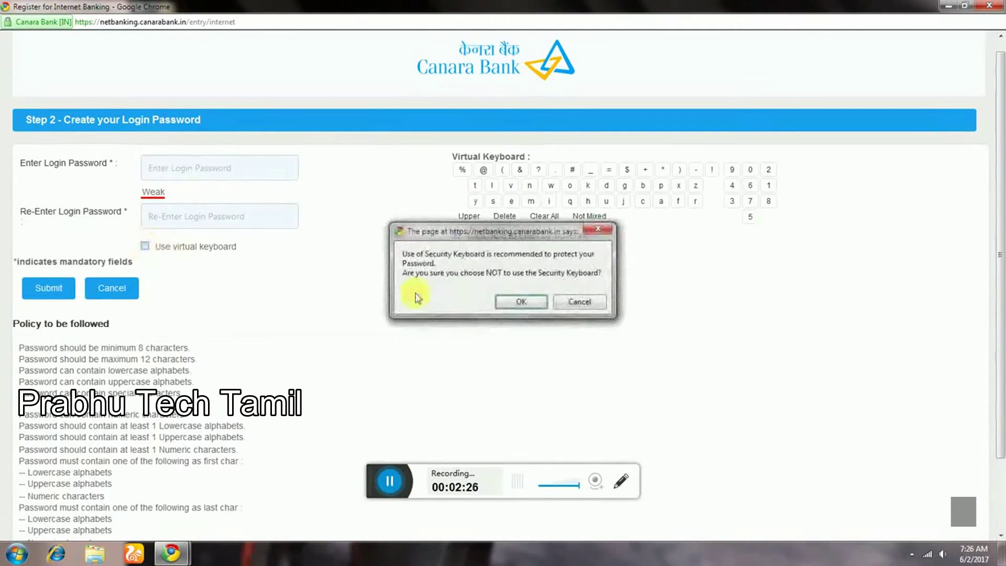
left_click(518, 301)
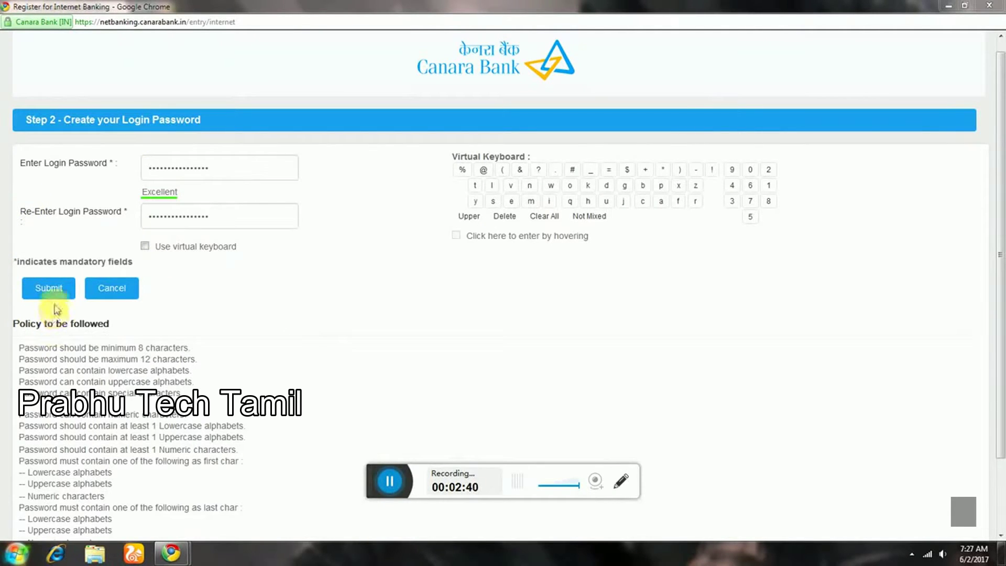
Step: Enter and re-enter a login password that meets the 8 to 12 character policy, submit it, and finish the registration
left_click(58, 288)
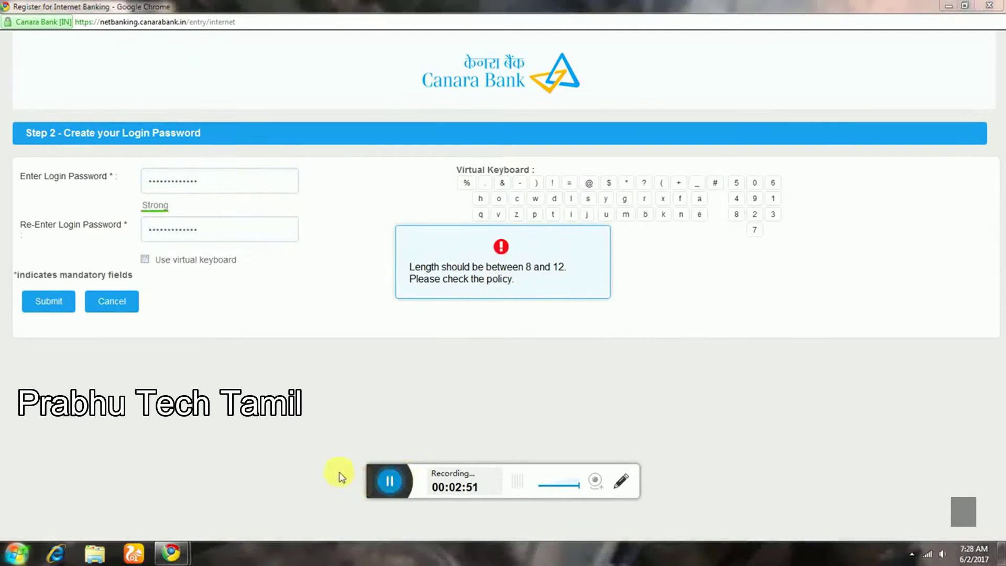
left_click(55, 303)
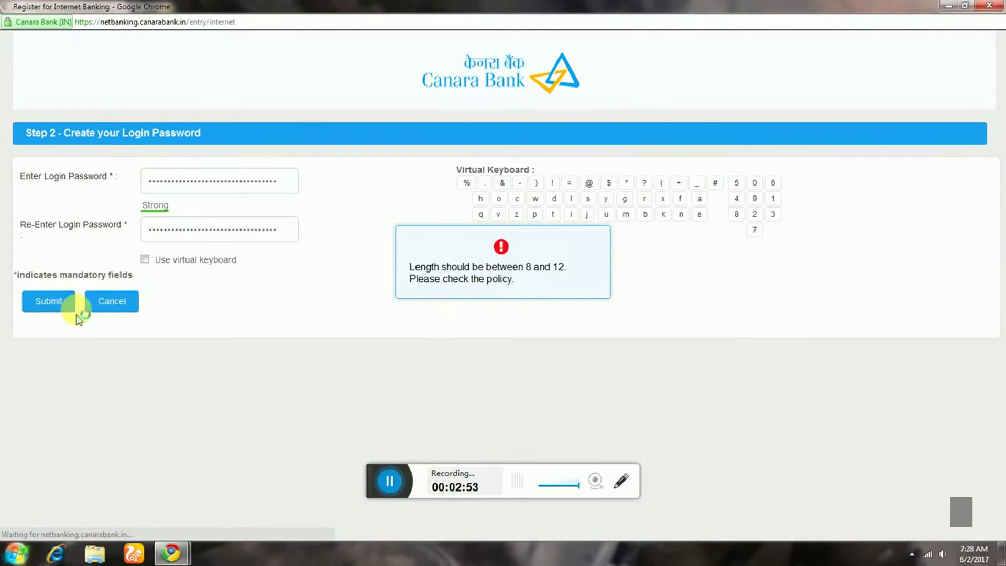
left_click(385, 479)
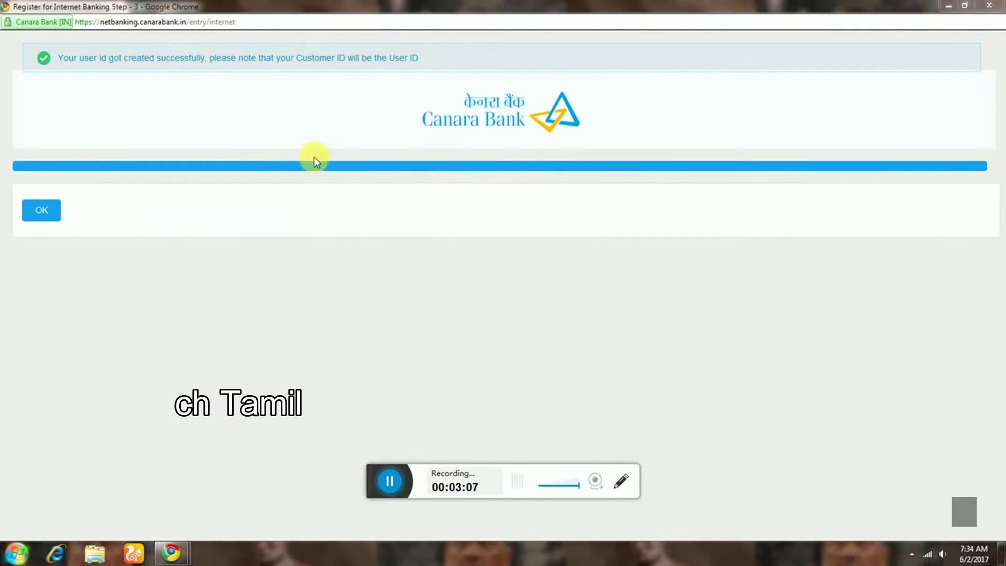
left_click(40, 210)
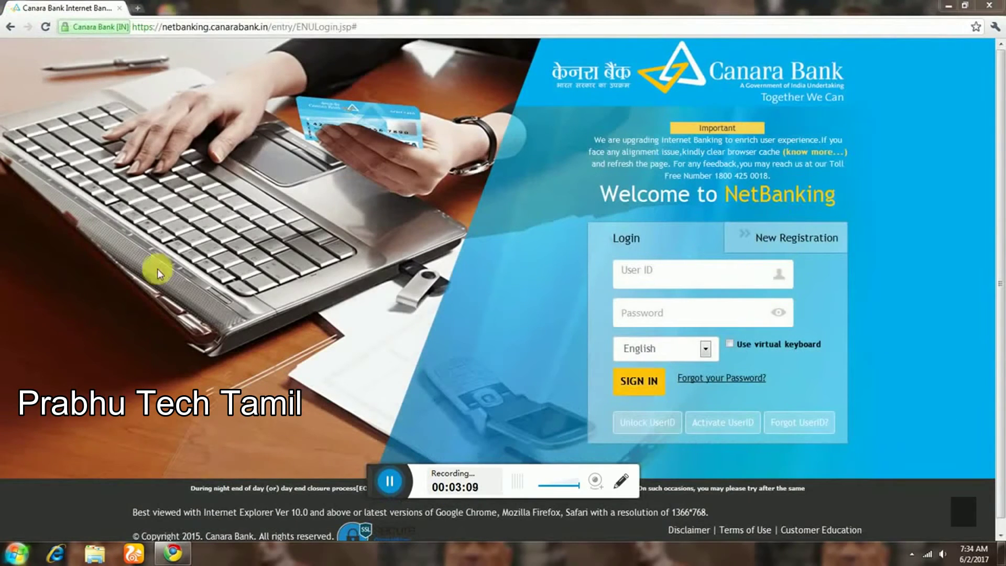
Step: Sign in to NetBanking with the user ID and the login password, keeping English as the language
left_click(673, 283)
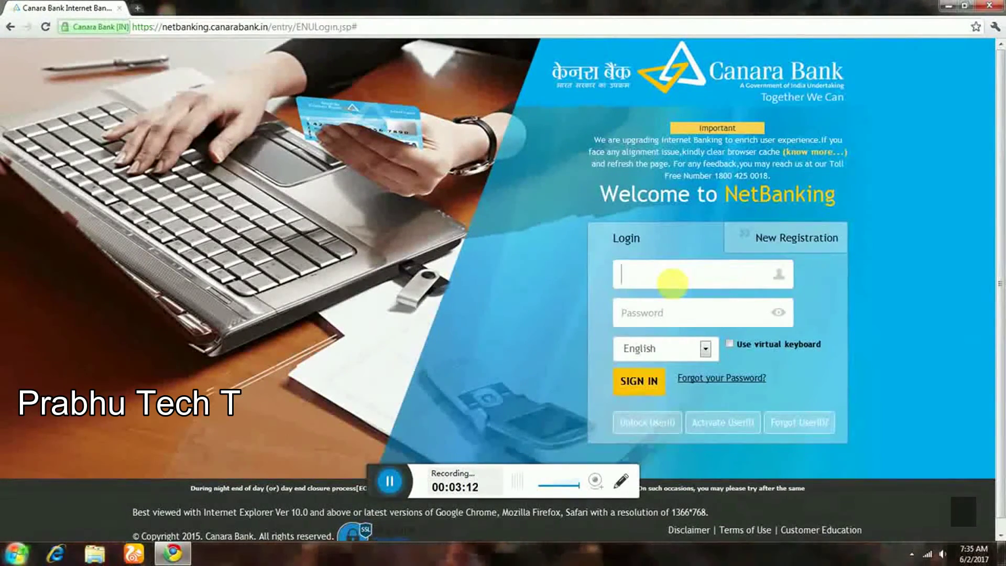
left_click(379, 471)
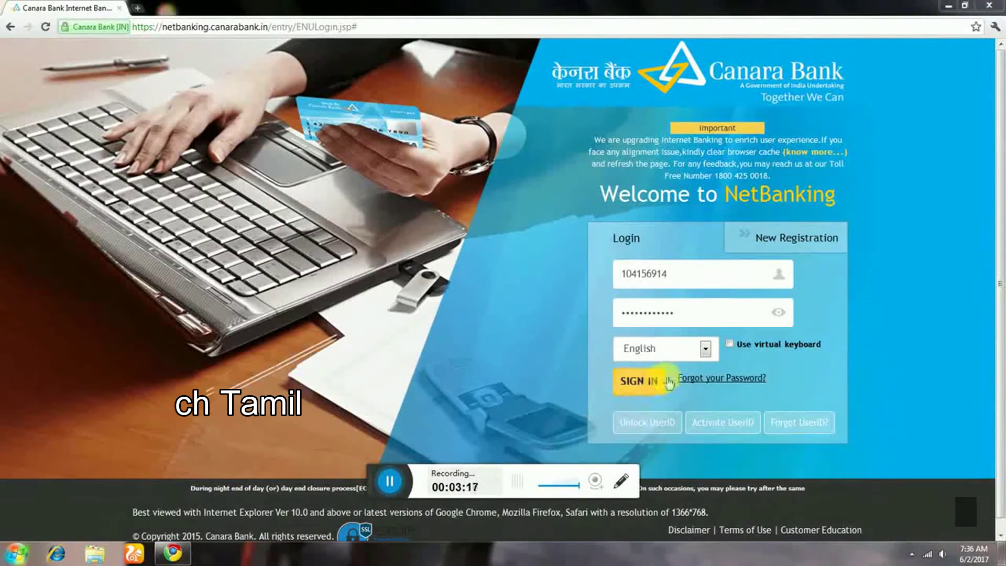
left_click(642, 381)
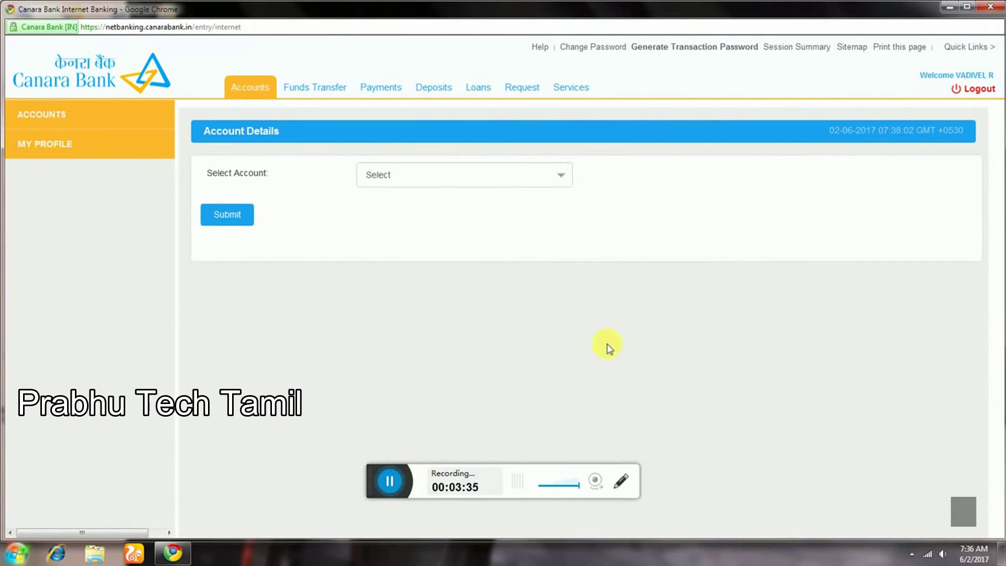
Step: Display the account details of the account listed under Current and Savings Account, and review its facilities and balances
left_click(491, 179)
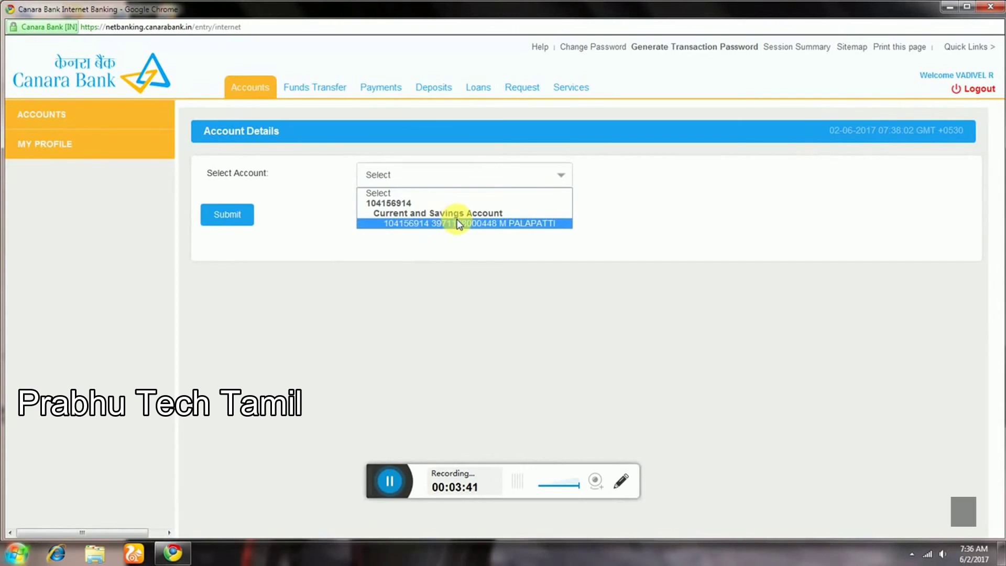
left_click(456, 223)
left_click(226, 216)
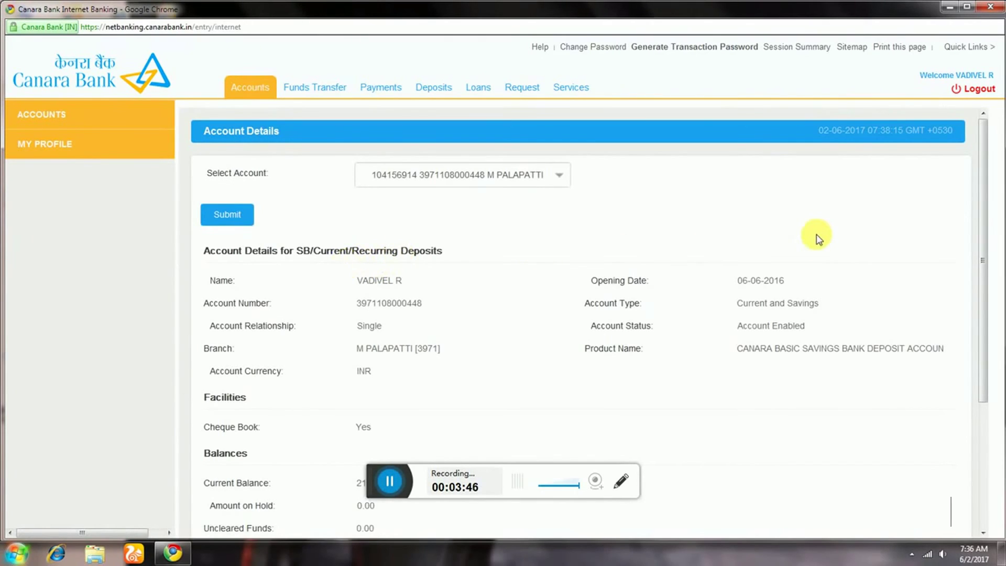
left_click(980, 239)
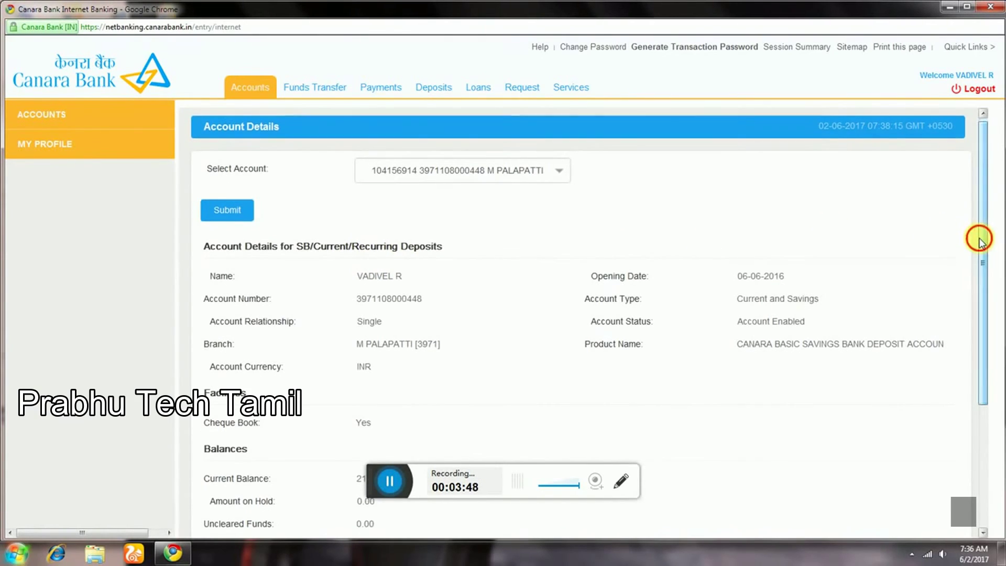
left_click_drag(979, 241, 957, 378)
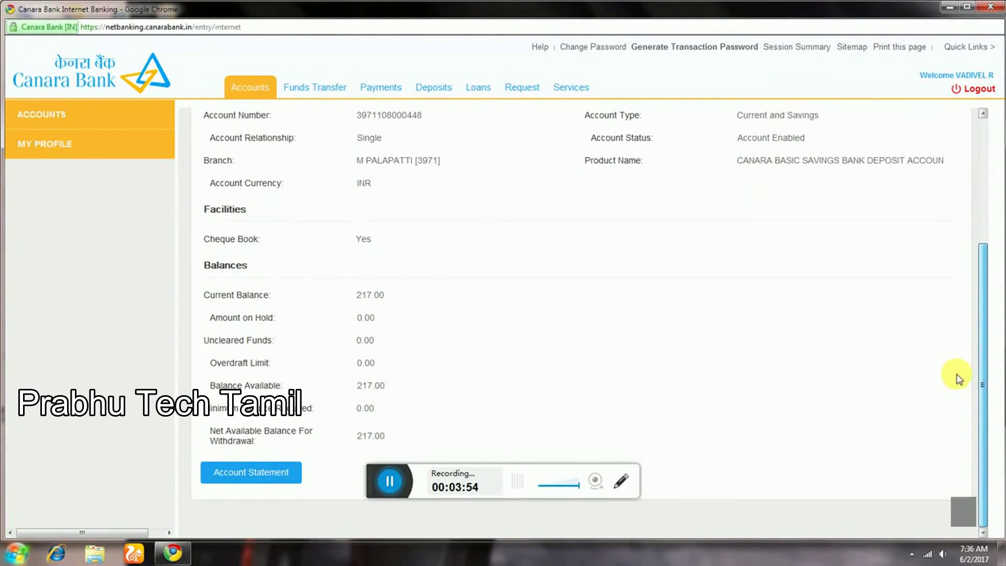
scroll(958, 378, "up", 1)
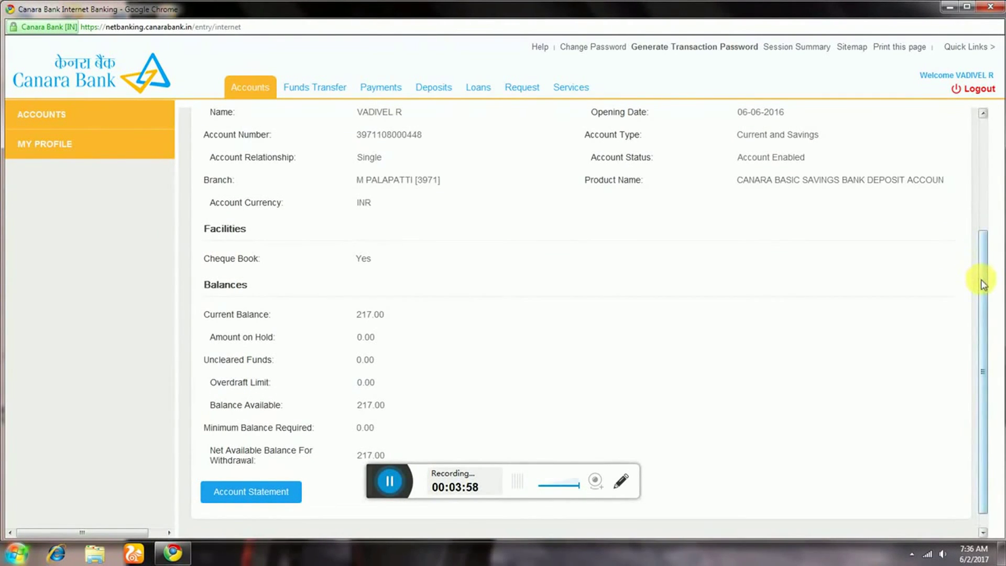
left_click_drag(984, 283, 982, 135)
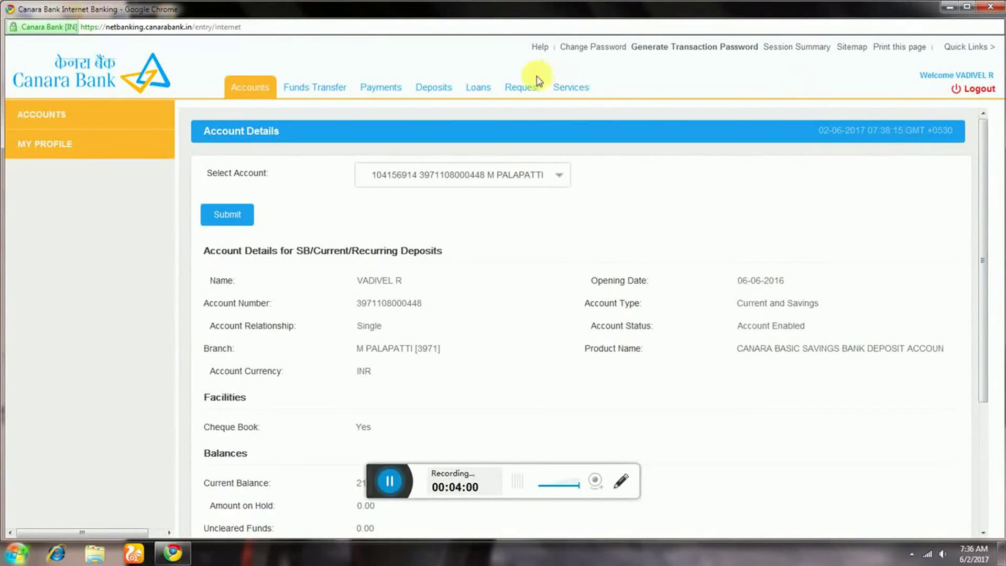